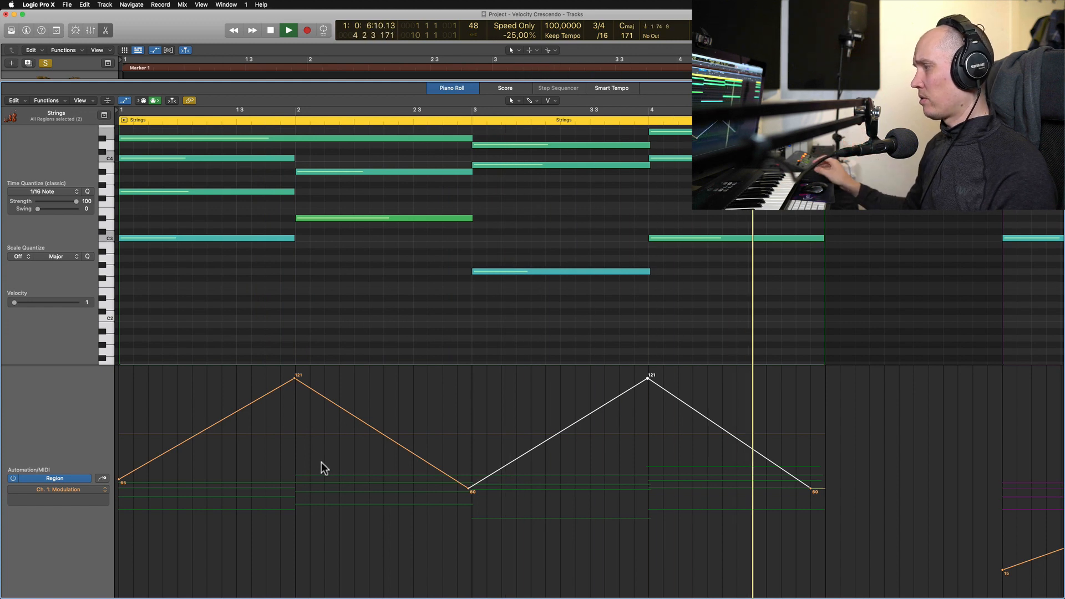
Bend the first rising modulation segment of the Strings region into a convex curve with the Automation Curve Tool.
{"action": "key", "text": "space"}
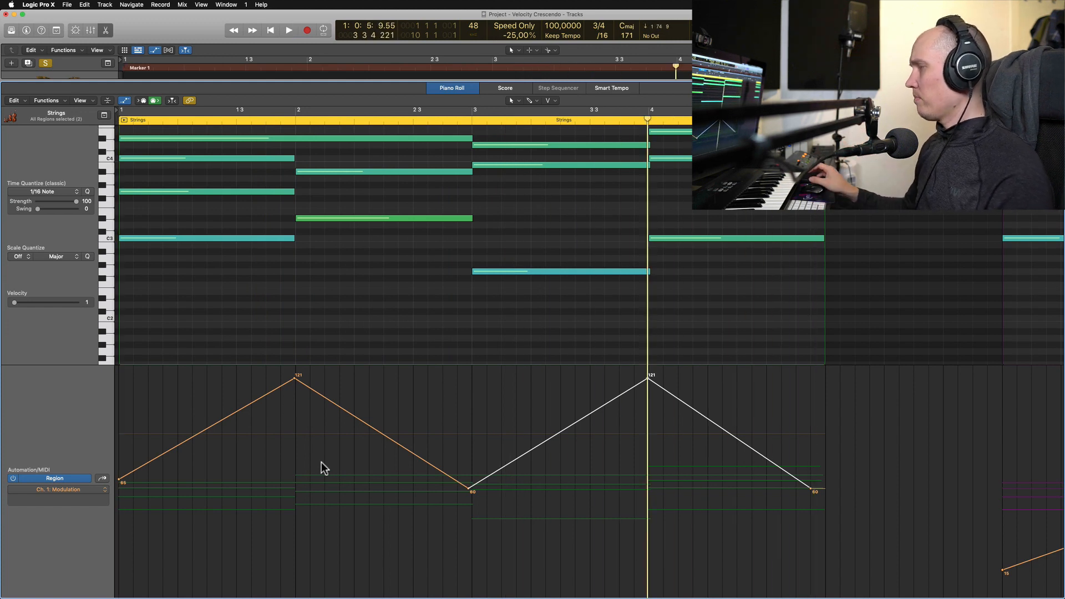
{"action": "key", "text": "Return"}
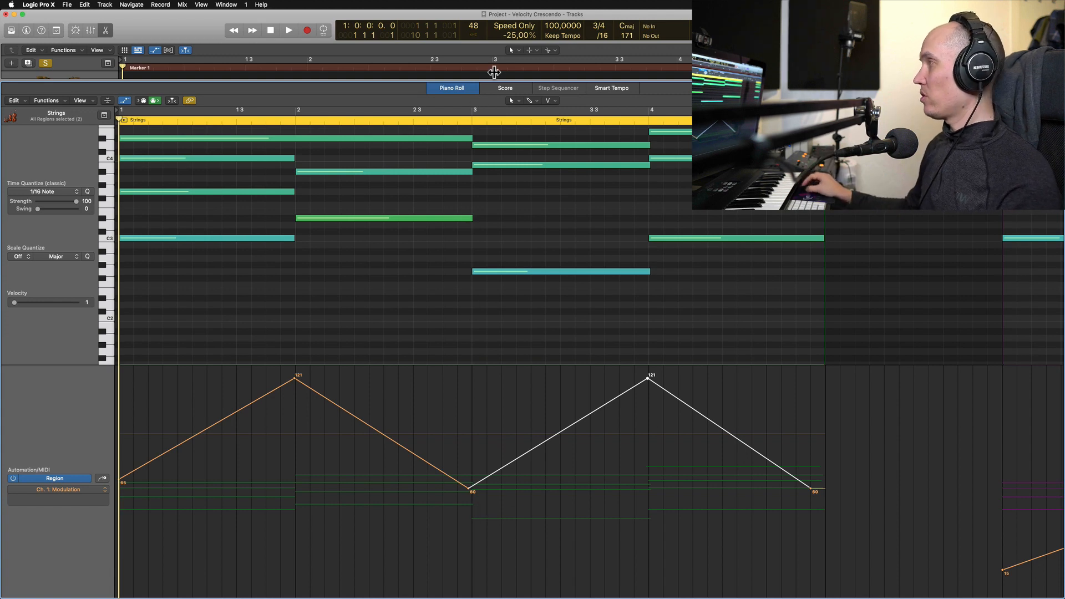
{"action": "left_click", "coordinate": [513, 102]}
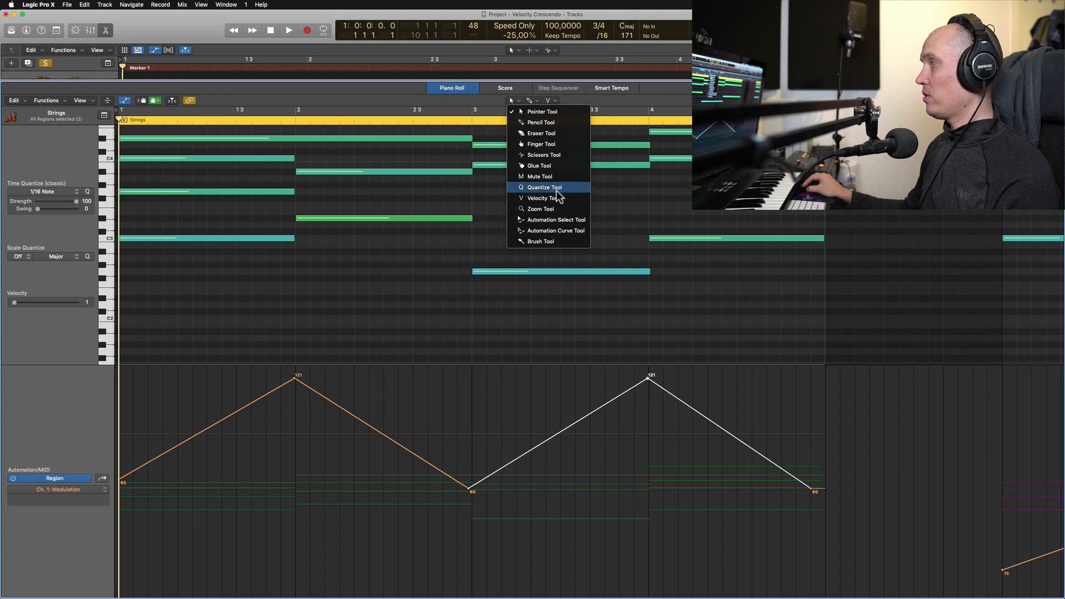
{"action": "left_click", "coordinate": [548, 230]}
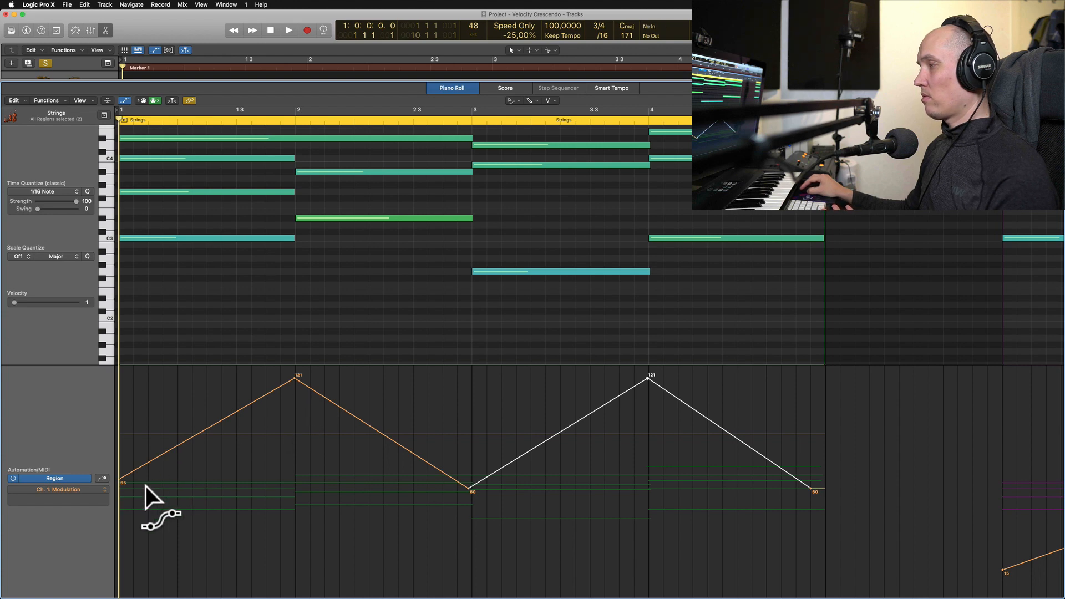
{"action": "left_click", "coordinate": [297, 396]}
{"action": "left_click_drag", "start_coordinate": [297, 398], "coordinate": [298, 397]}
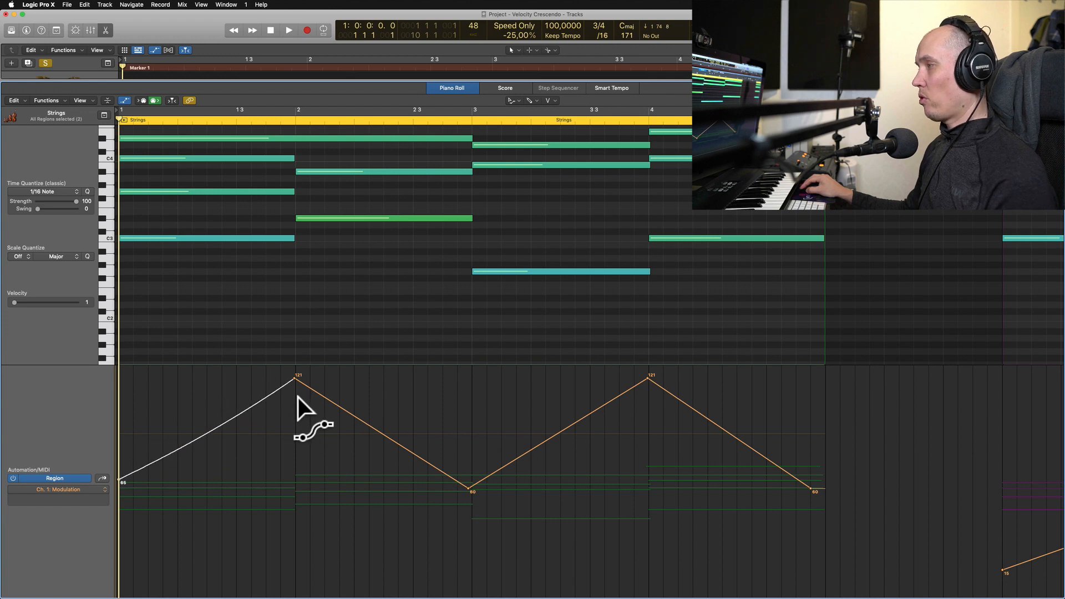
{"action": "left_click_drag", "start_coordinate": [152, 477], "coordinate": [211, 421]}
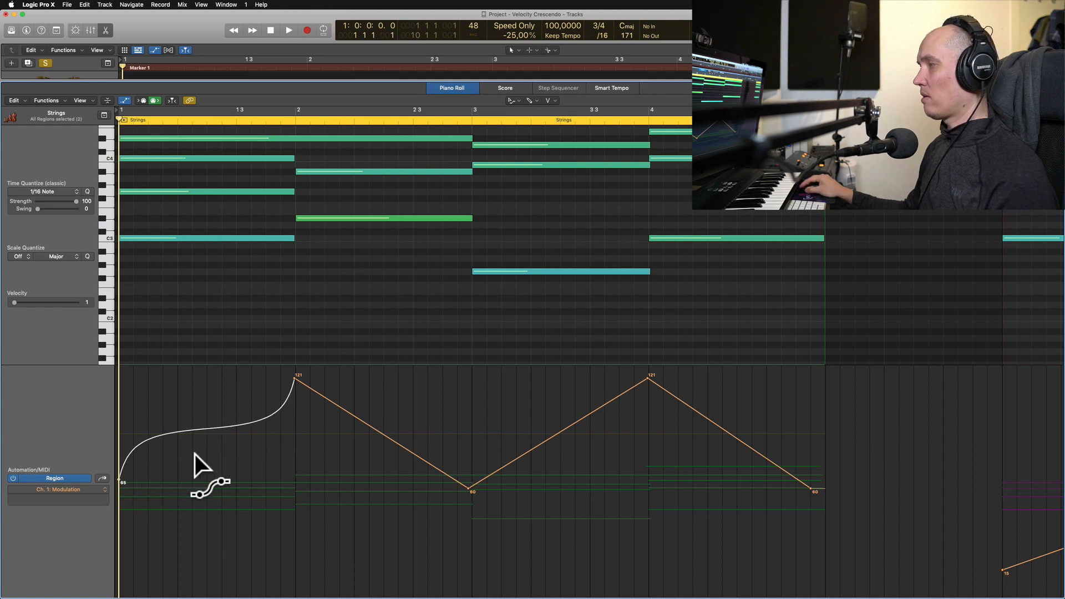
{"action": "mouse_move", "coordinate": [231, 439]}
{"action": "left_mouse_down"}
{"action": "mouse_move", "coordinate": [278, 421]}
{"action": "mouse_move", "coordinate": [305, 392]}
{"action": "mouse_move", "coordinate": [274, 427]}
{"action": "mouse_move", "coordinate": [258, 425]}
{"action": "mouse_move", "coordinate": [305, 435]}
{"action": "mouse_move", "coordinate": [209, 435]}
{"action": "mouse_move", "coordinate": [238, 437]}
{"action": "mouse_move", "coordinate": [227, 426]}
{"action": "left_mouse_up"}
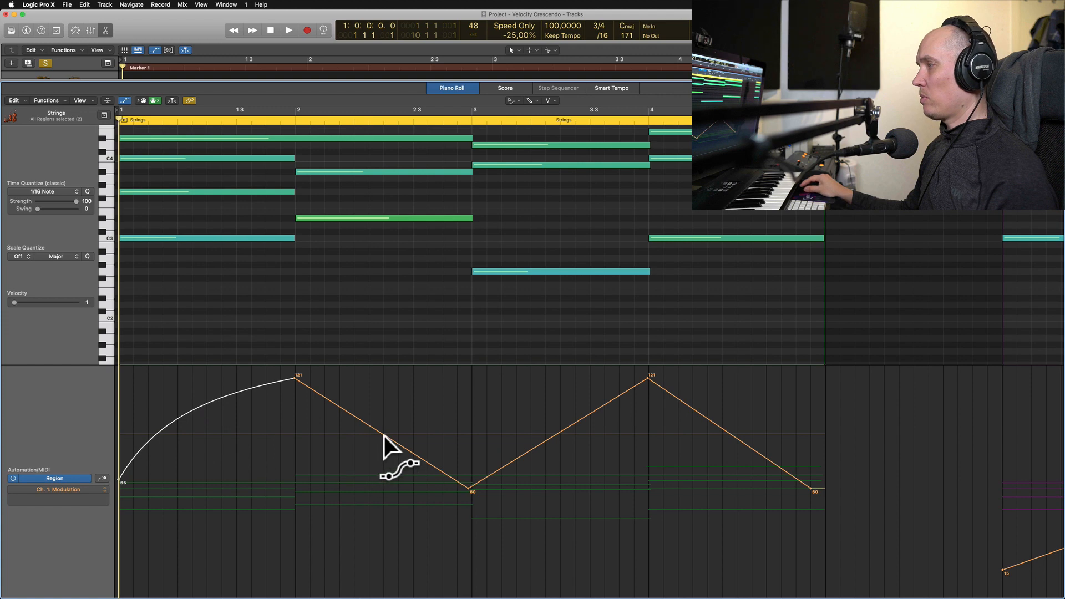
Curve the remaining Strings modulation segments: both falling ones bulging upward and the second rising one sagging downward.
{"action": "left_click_drag", "start_coordinate": [384, 435], "coordinate": [385, 430]}
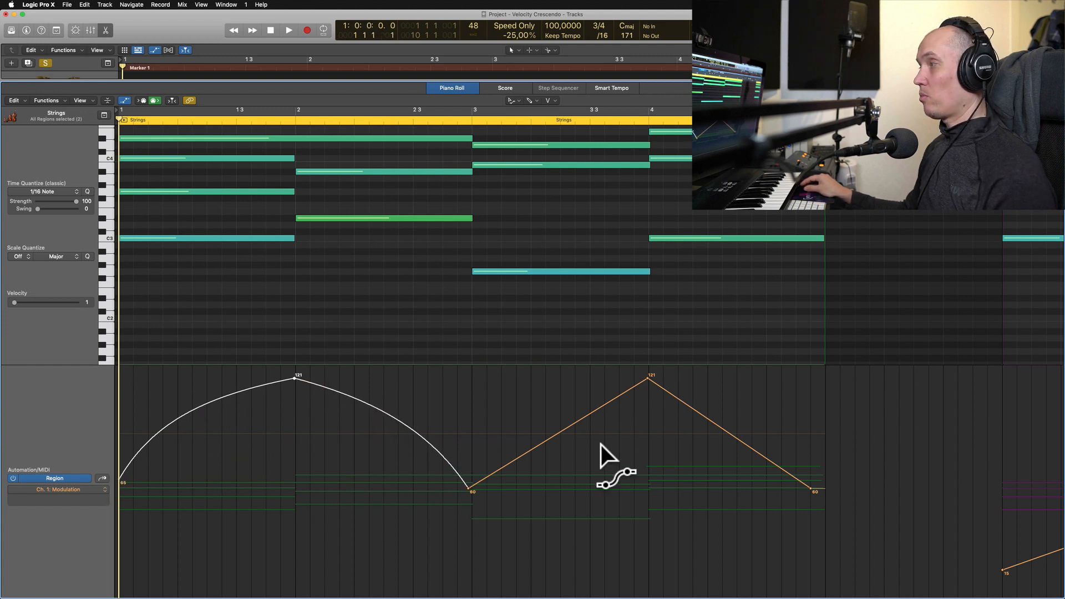
{"action": "left_click_drag", "start_coordinate": [590, 435], "coordinate": [595, 444]}
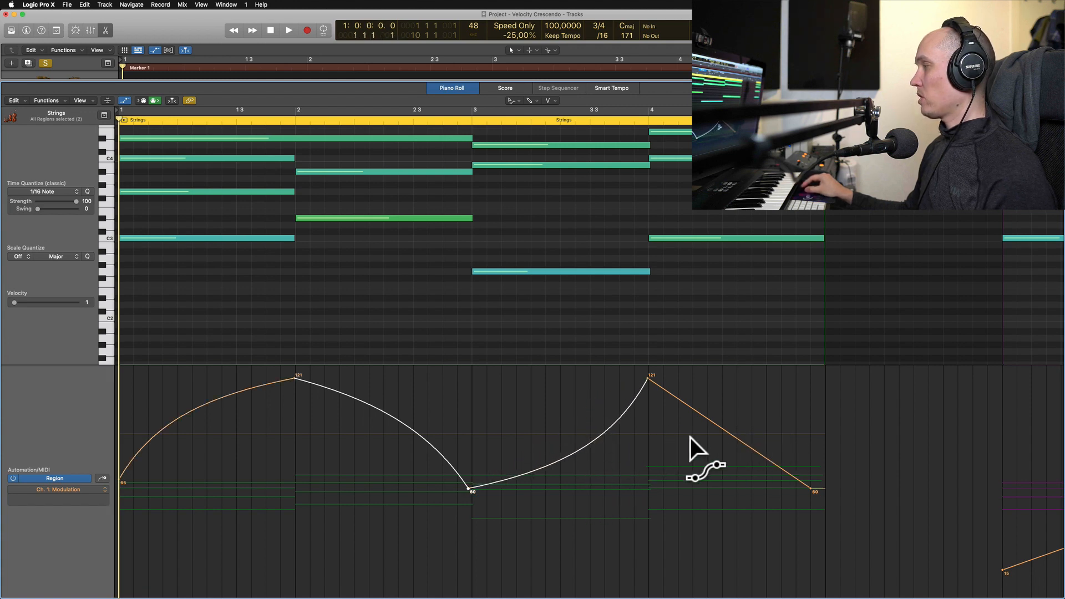
{"action": "left_click_drag", "start_coordinate": [723, 429], "coordinate": [721, 421]}
Play the Strings from the beginning to hear the curved modulation, and return the playhead to the start.
{"action": "key", "text": "space"}
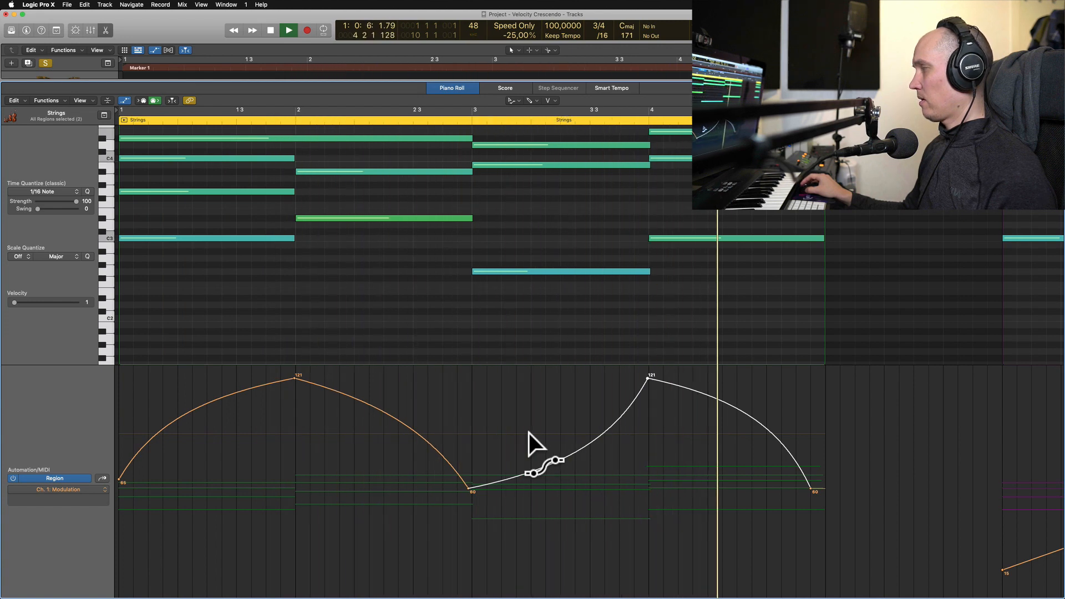
{"action": "key", "text": "space"}
{"action": "key", "text": "Return"}
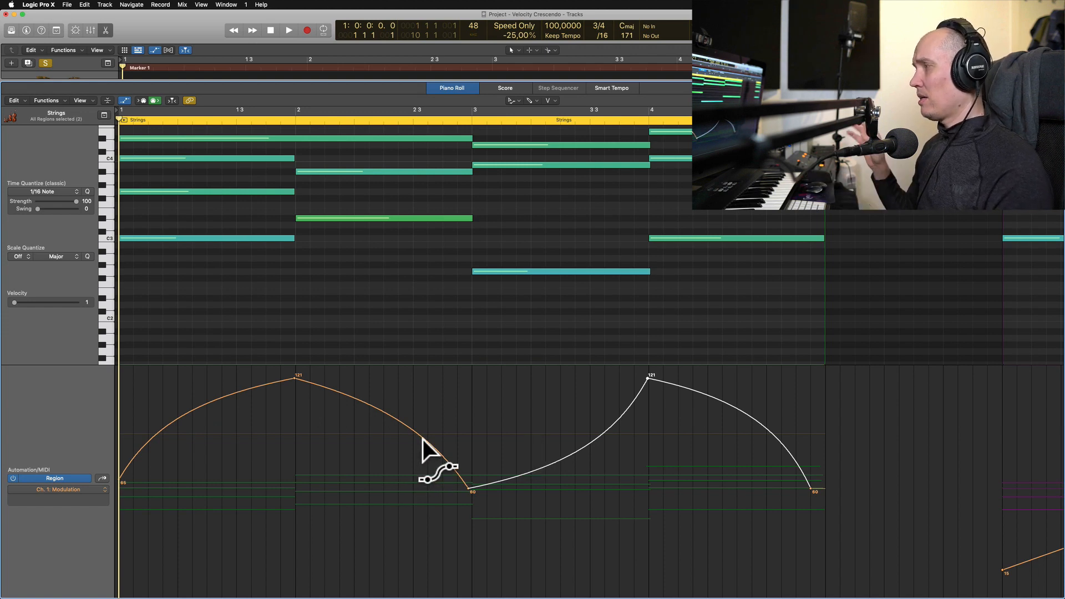
Switch the Piano Roll back to the Pointer Tool and close the editor.
{"action": "left_click", "coordinate": [513, 103]}
{"action": "left_click", "coordinate": [521, 111]}
{"action": "key", "text": "e"}
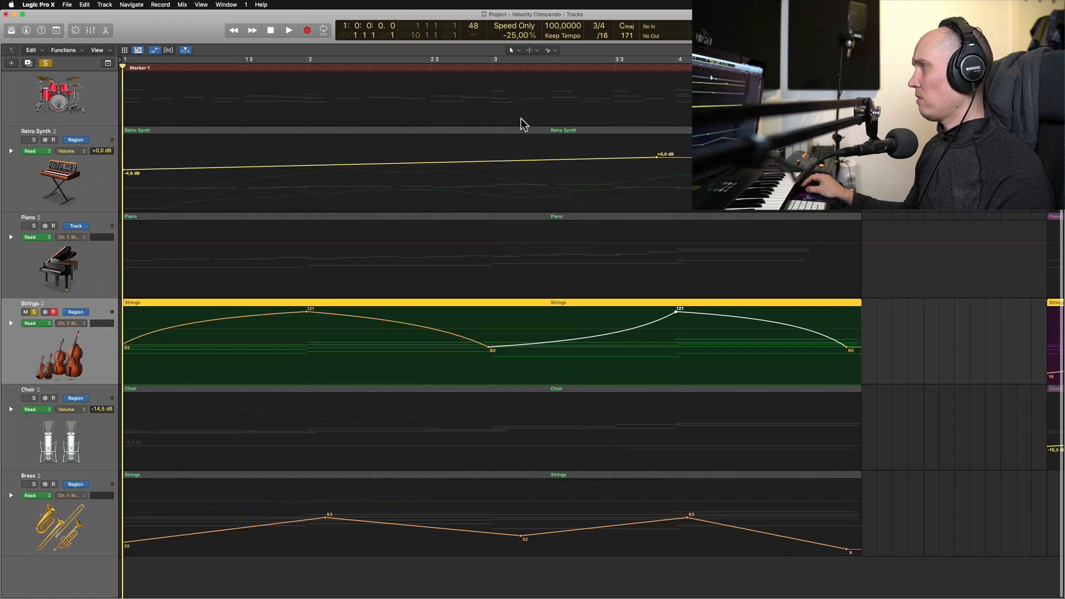
{"action": "key", "text": "e"}
{"action": "key", "text": "e"}
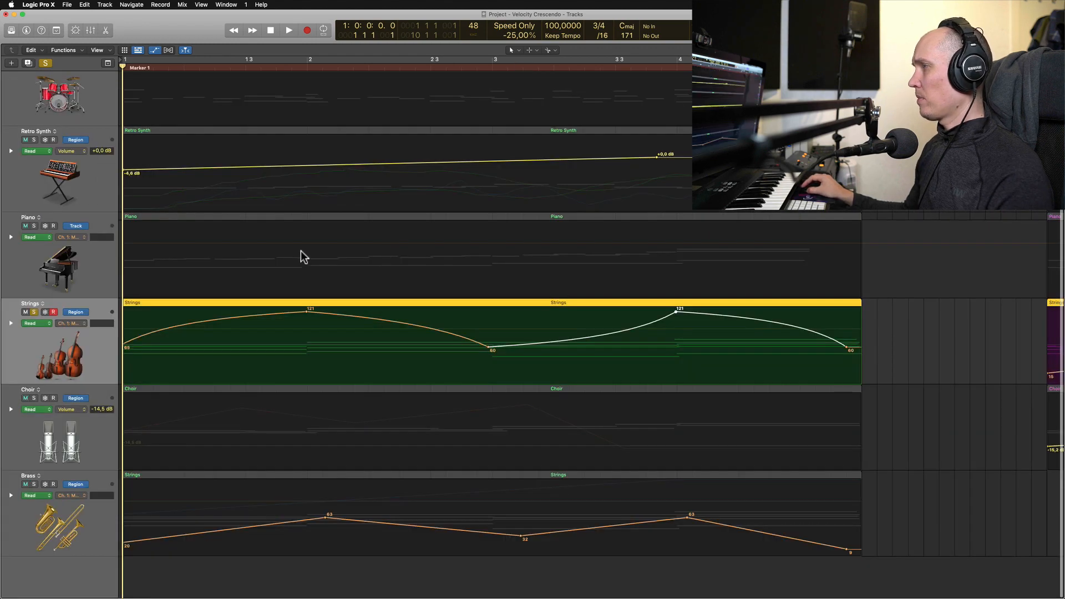
Turn off solo on the Strings track, keeping automation shown in the tracks area.
{"action": "key", "text": "a"}
{"action": "left_click", "coordinate": [49, 311]}
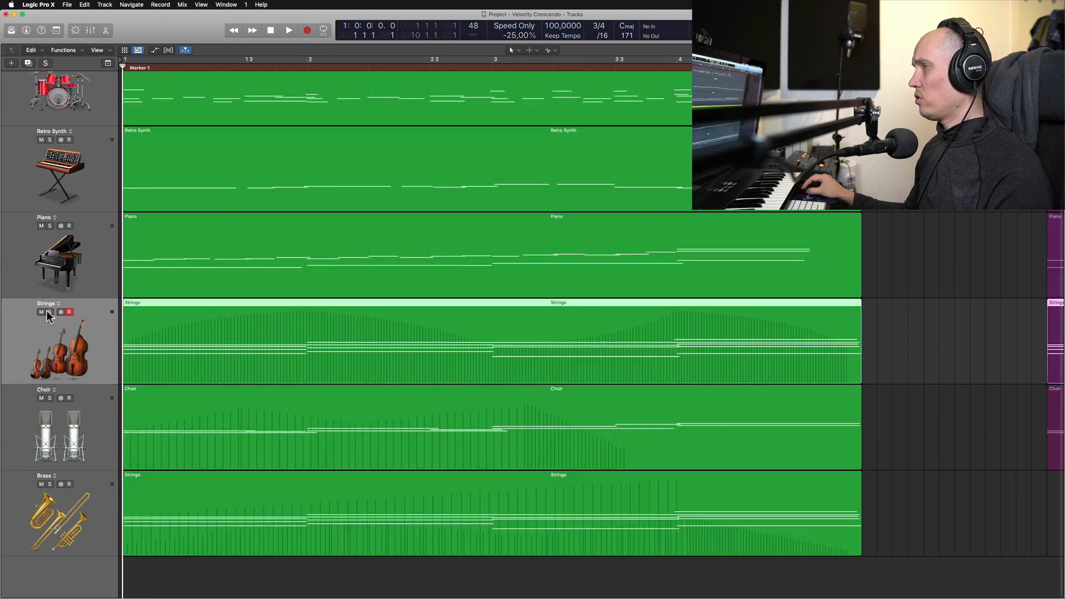
{"action": "key", "text": "super+a"}
{"action": "key", "text": "a"}
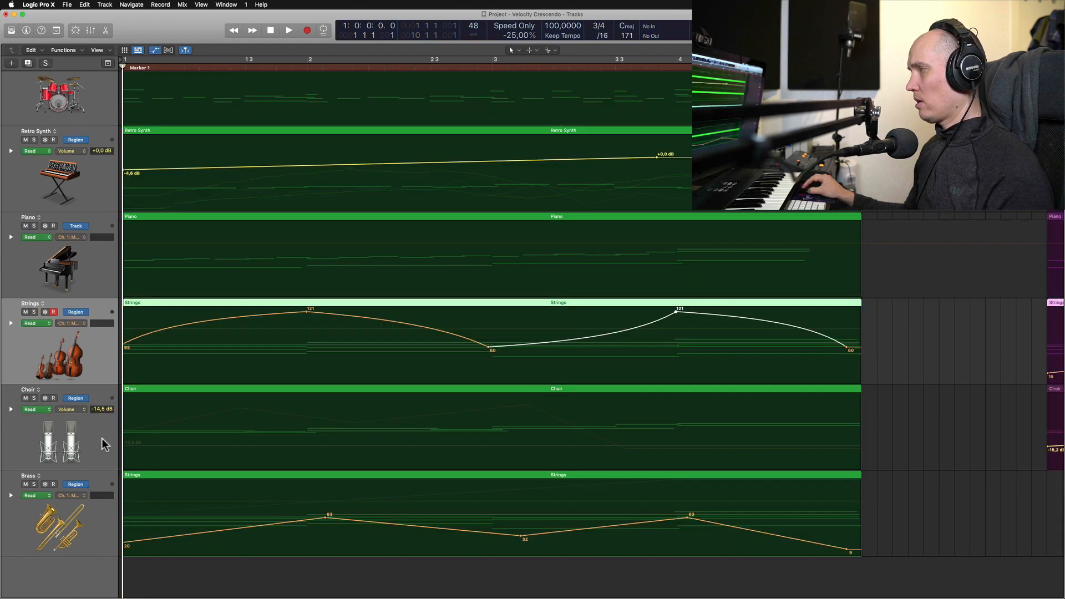
Select the Brass track and briefly view its region in the Piano Roll.
{"action": "left_click", "coordinate": [102, 448]}
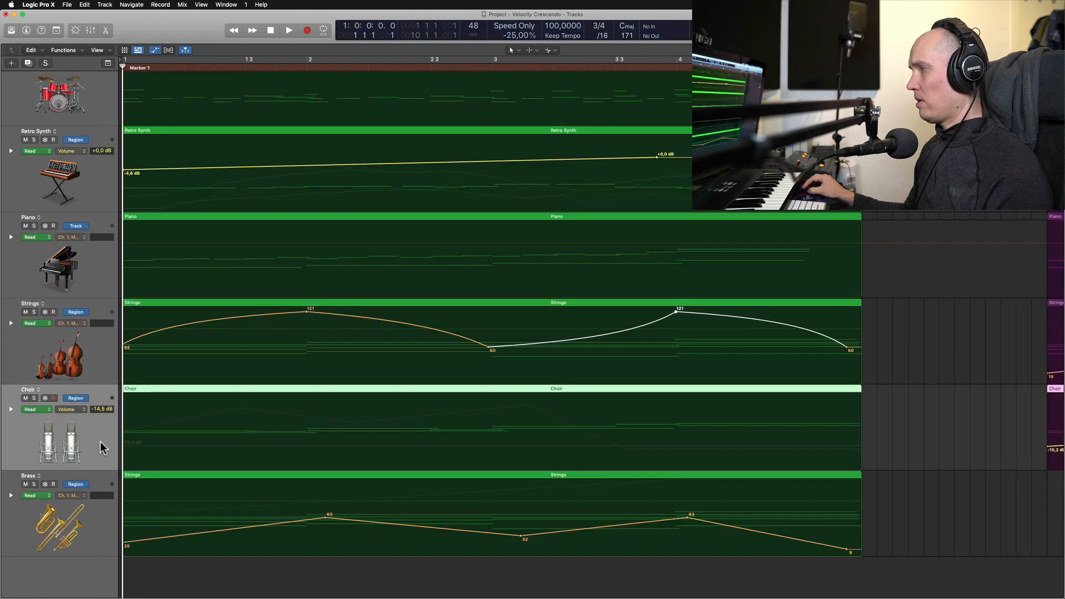
{"action": "left_click", "coordinate": [101, 529]}
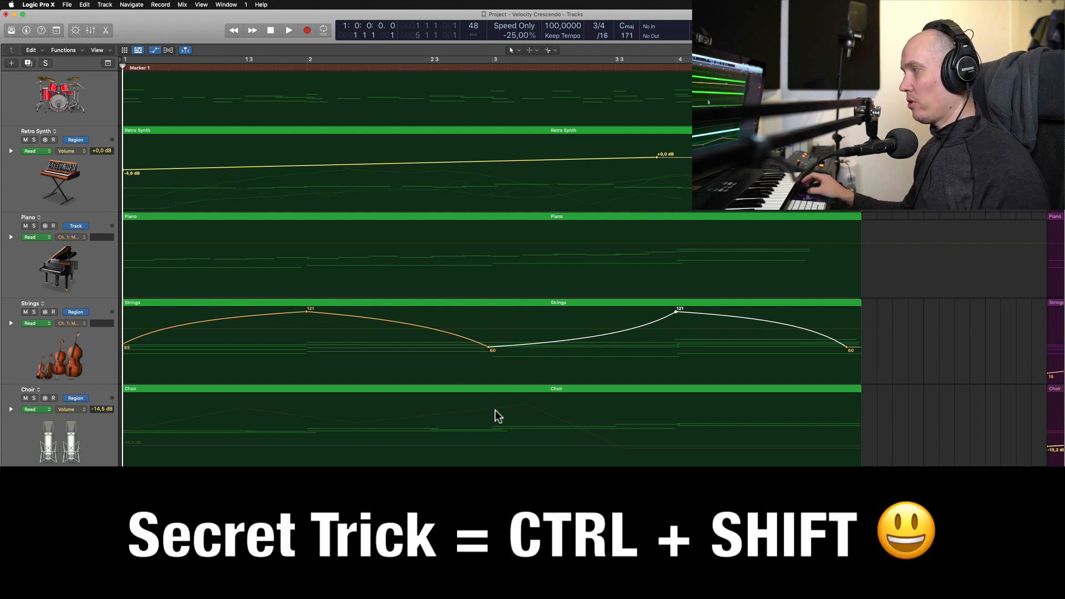
{"action": "key", "text": "p"}
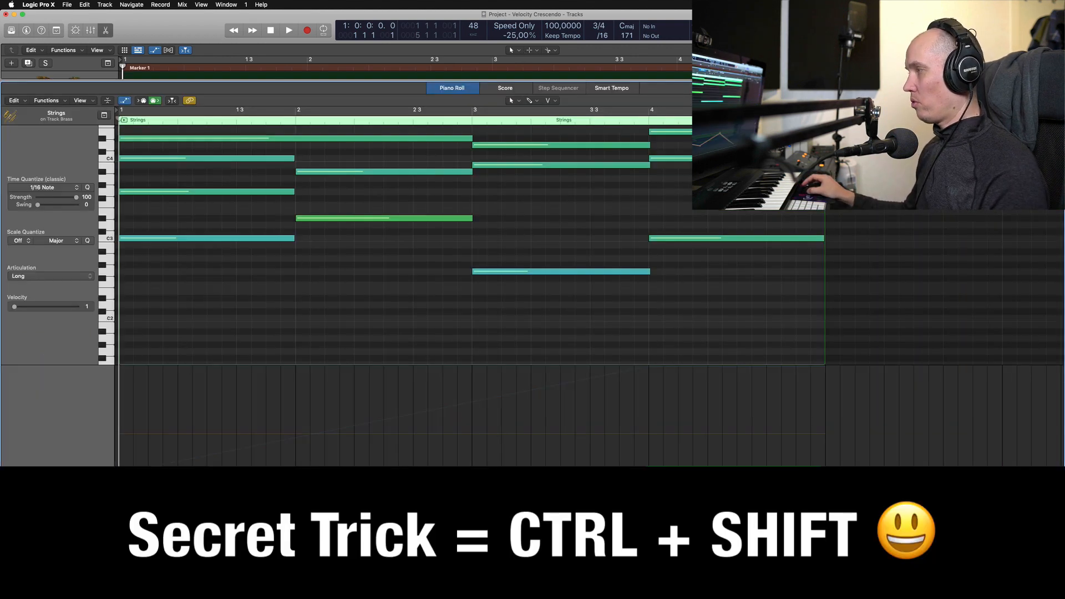
{"action": "key", "text": "p"}
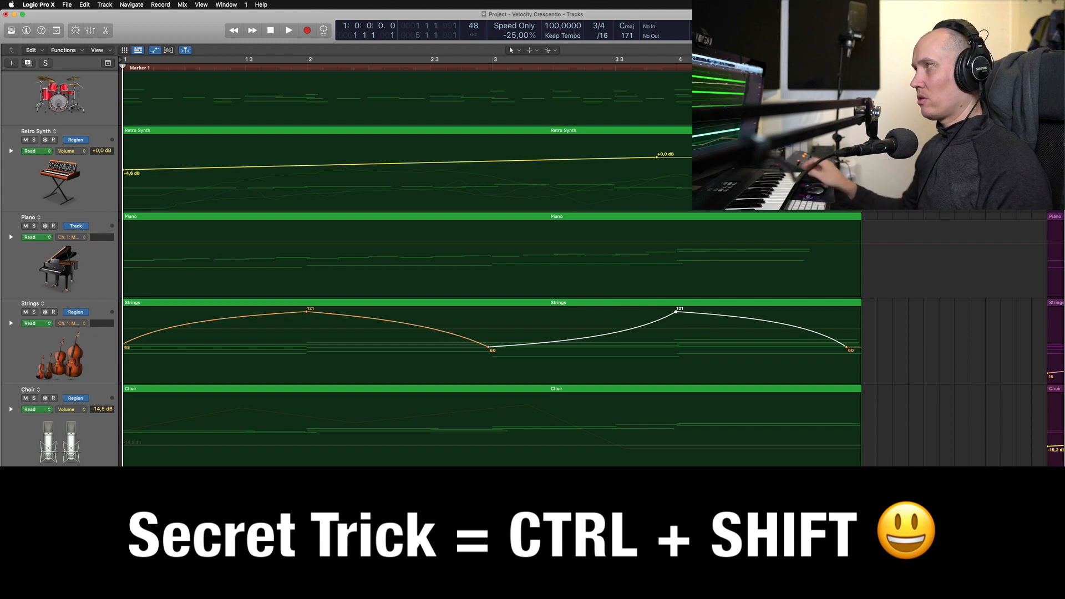
{"action": "left_click", "coordinate": [513, 50]}
{"action": "left_click", "coordinate": [517, 62]}
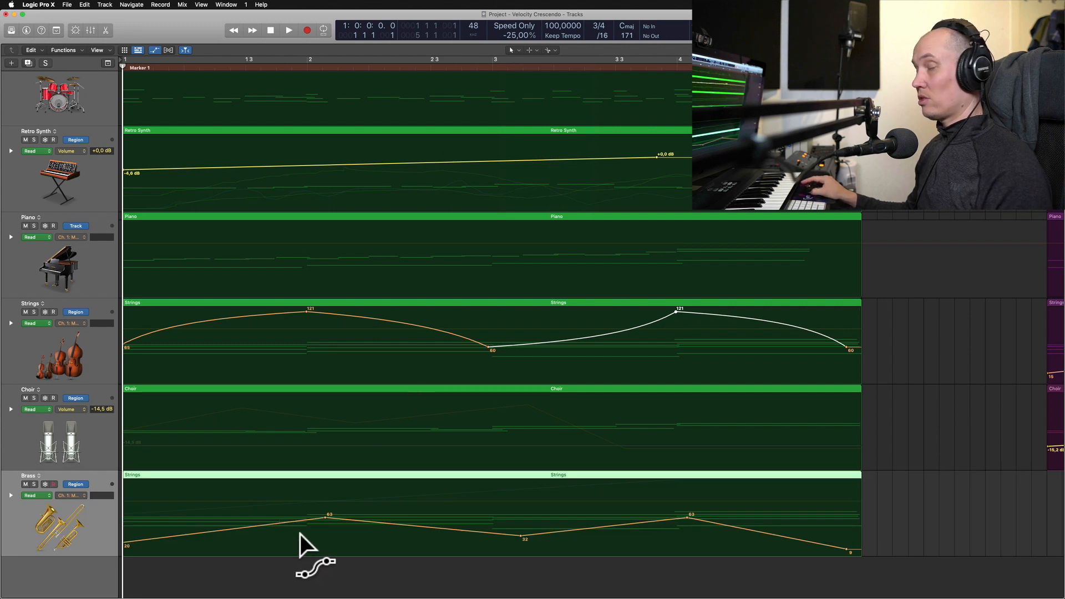
{"action": "left_click", "coordinate": [513, 50]}
{"action": "left_click", "coordinate": [486, 58]}
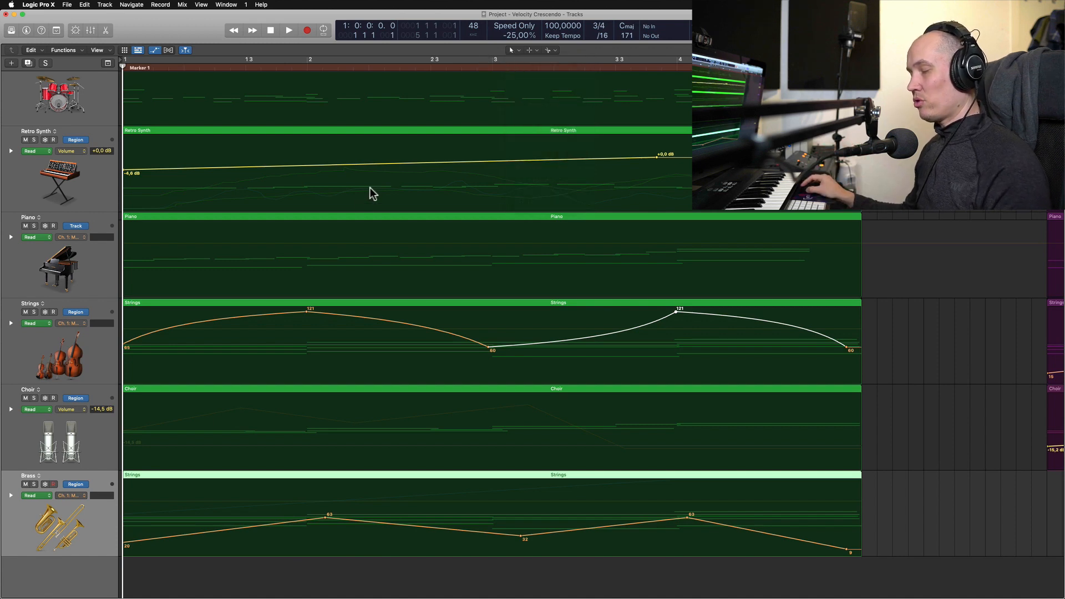
Bend the first rising segment of the Brass region's modulation automation into a convex curve.
{"action": "left_click", "coordinate": [311, 532]}
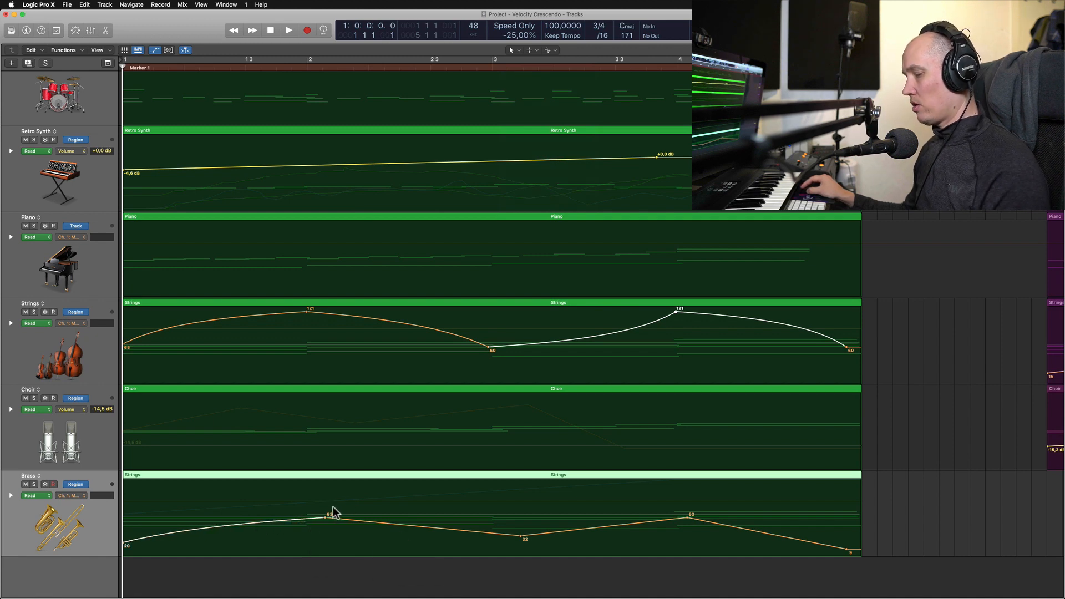
{"action": "key", "text": "z"}
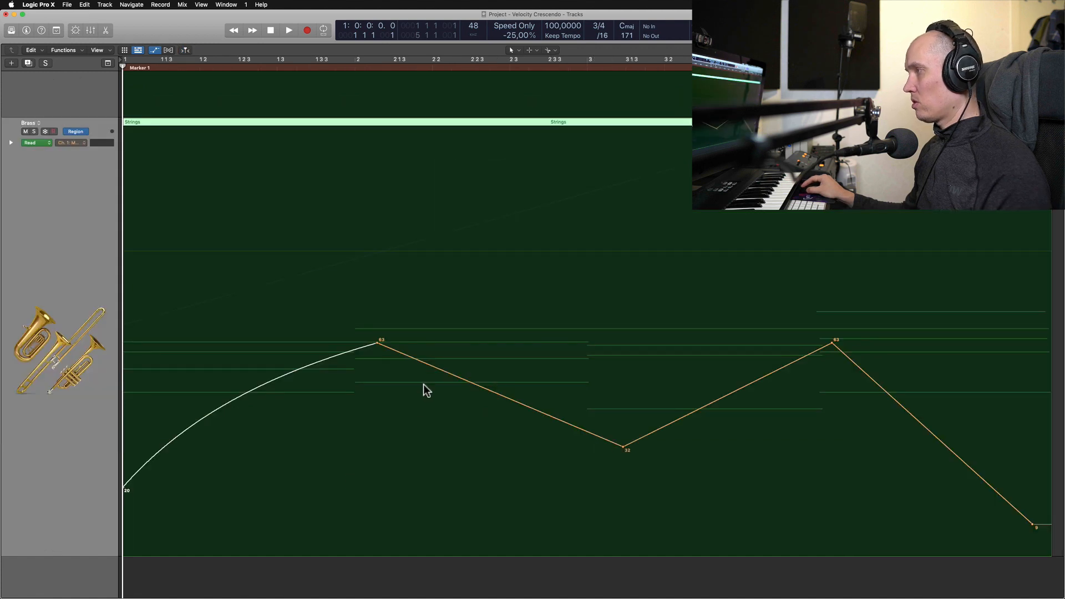
{"action": "key", "text": "z"}
{"action": "key", "text": "z"}
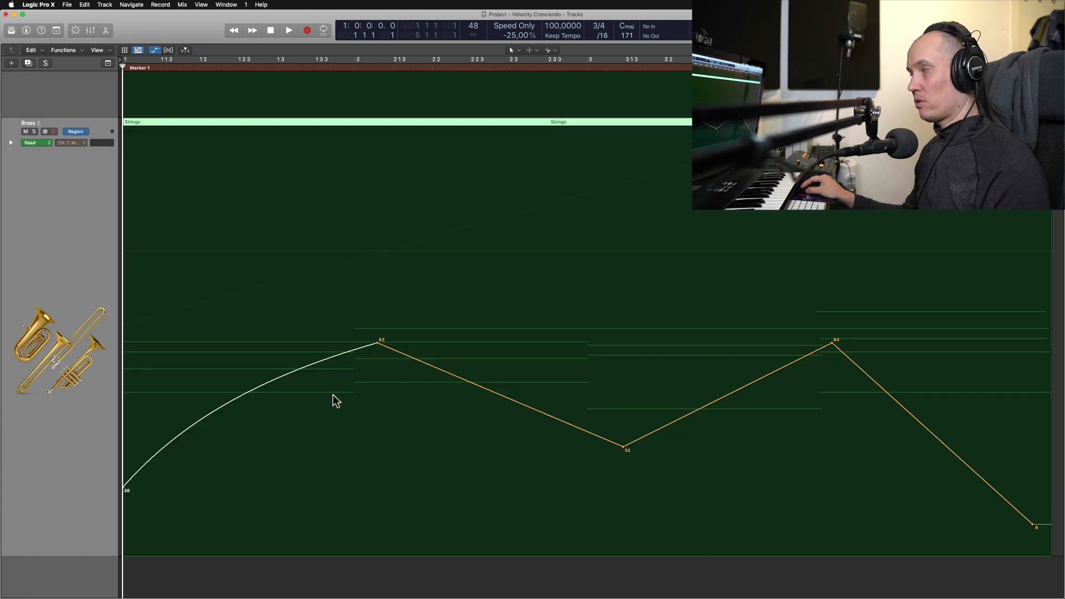
{"action": "key", "text": "z"}
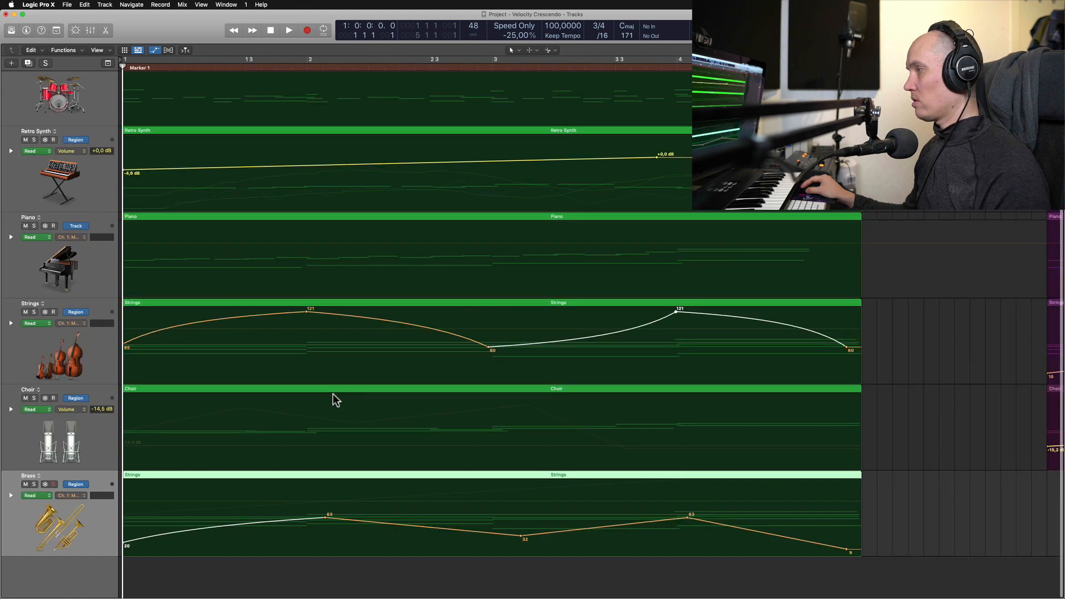
Bend the second Brass modulation segment into a convex curve and shape the third and last segments into S-curves.
{"action": "left_click", "coordinate": [338, 486]}
{"action": "key", "text": "z"}
{"action": "key", "text": "z"}
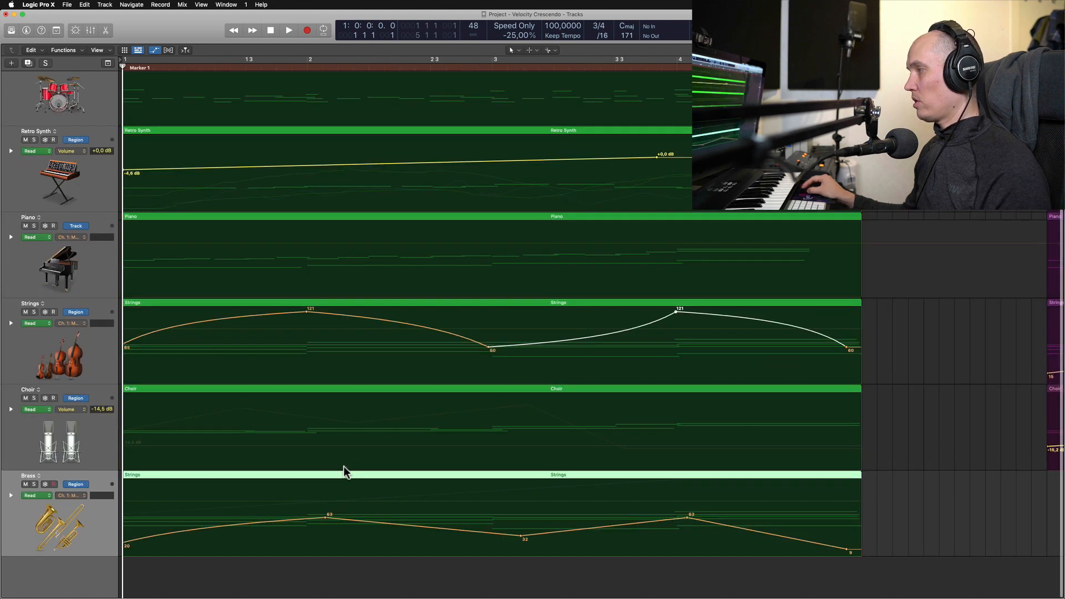
{"action": "key", "text": "z"}
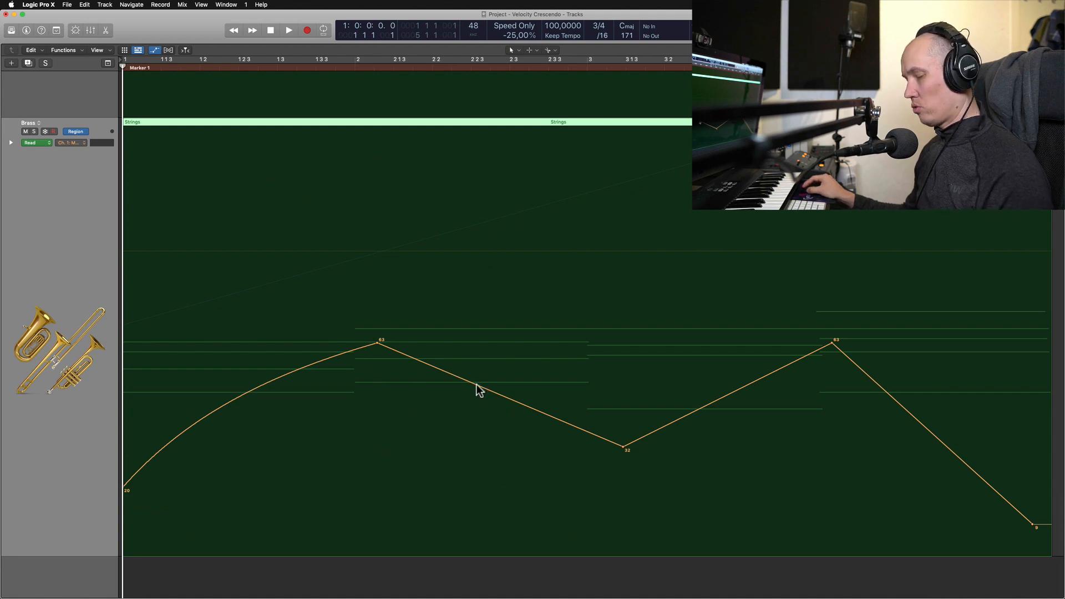
{"action": "left_click_drag", "start_coordinate": [494, 397], "coordinate": [495, 387]}
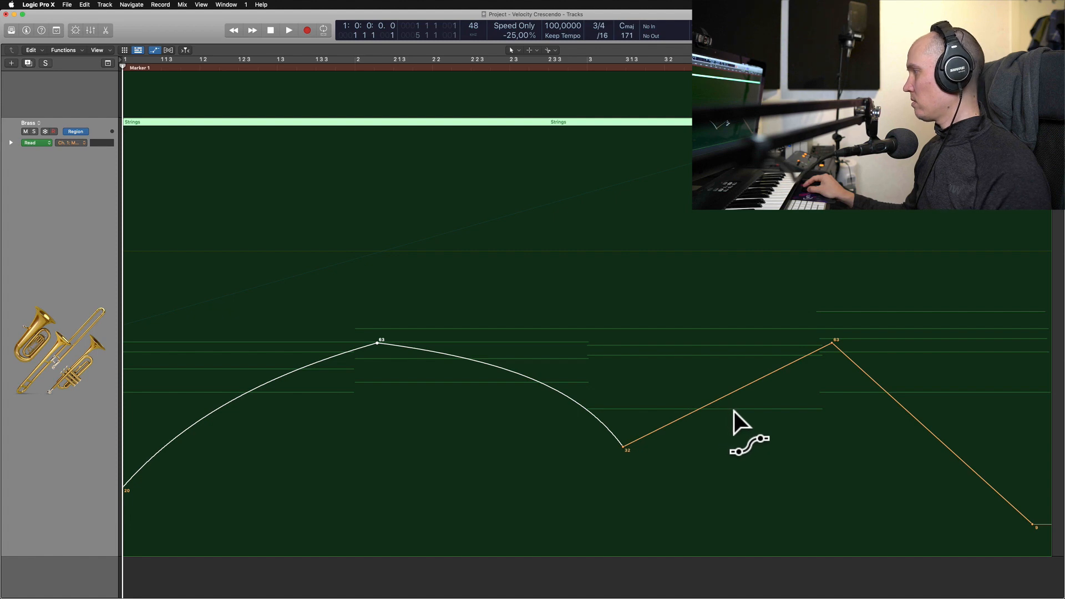
{"action": "left_click_drag", "start_coordinate": [735, 411], "coordinate": [730, 404]}
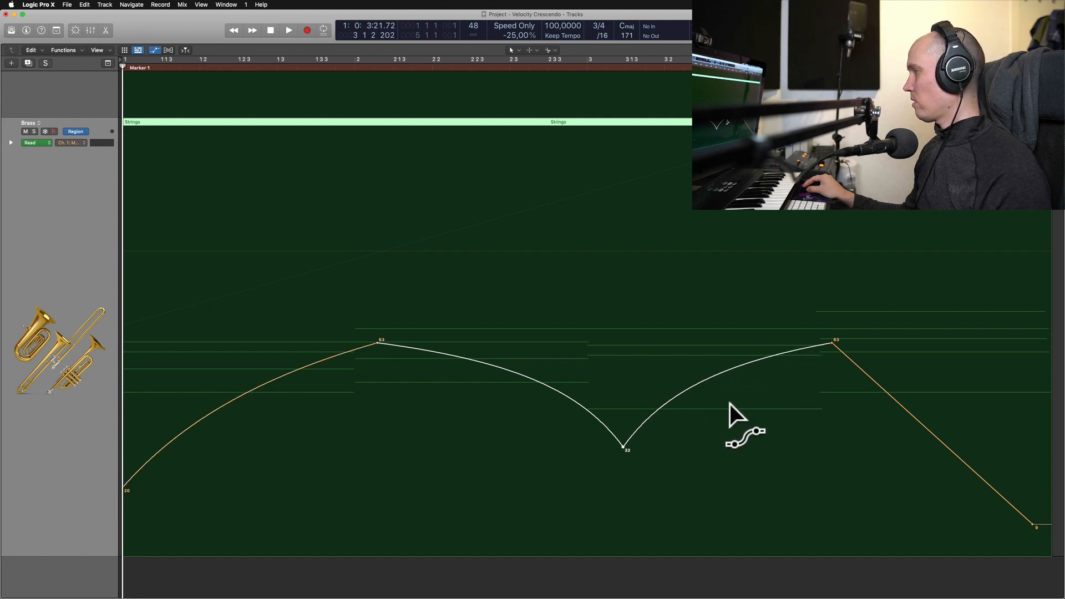
{"action": "left_click_drag", "start_coordinate": [903, 404], "coordinate": [835, 391]}
{"action": "mouse_move", "coordinate": [768, 369]}
{"action": "left_mouse_down"}
{"action": "mouse_move", "coordinate": [757, 371]}
{"action": "mouse_move", "coordinate": [774, 372]}
{"action": "left_mouse_up"}
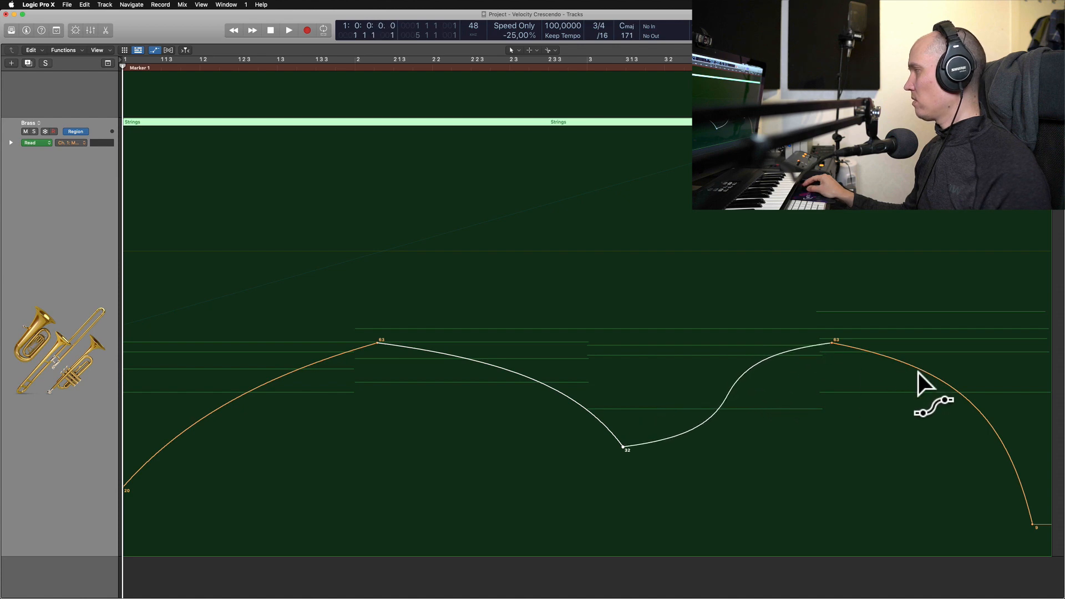
{"action": "mouse_move", "coordinate": [919, 370]}
{"action": "left_mouse_down"}
{"action": "mouse_move", "coordinate": [901, 375]}
{"action": "mouse_move", "coordinate": [938, 366]}
{"action": "mouse_move", "coordinate": [898, 371]}
{"action": "left_mouse_up"}
Solo the Brass track, play it from the beginning with its automation shown, and return the playhead to the start.
{"action": "key", "text": "a"}
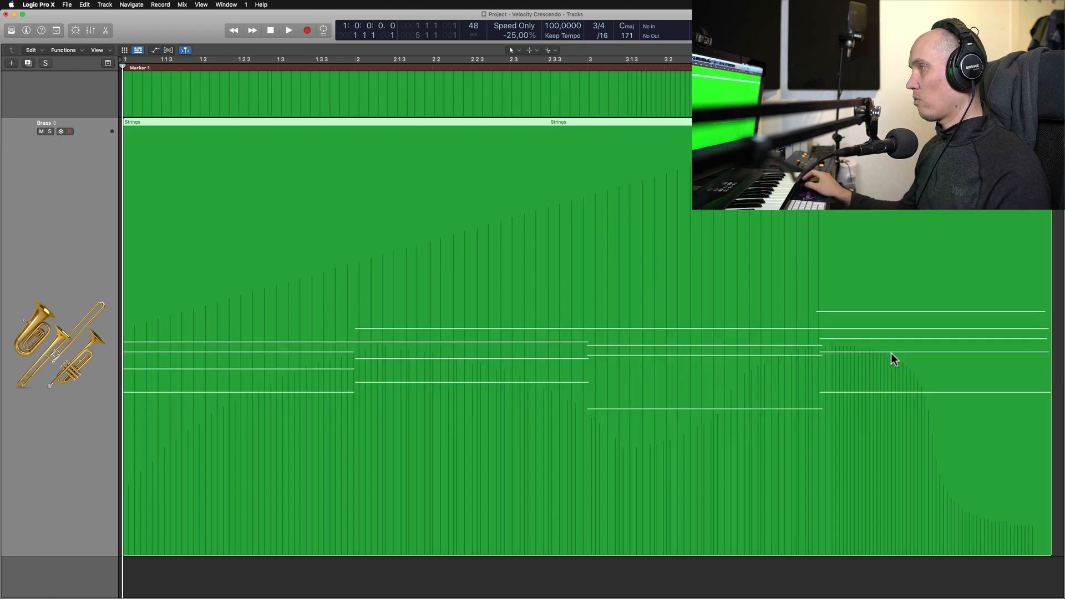
{"action": "key", "text": "s"}
{"action": "key", "text": "a"}
{"action": "key", "text": "space"}
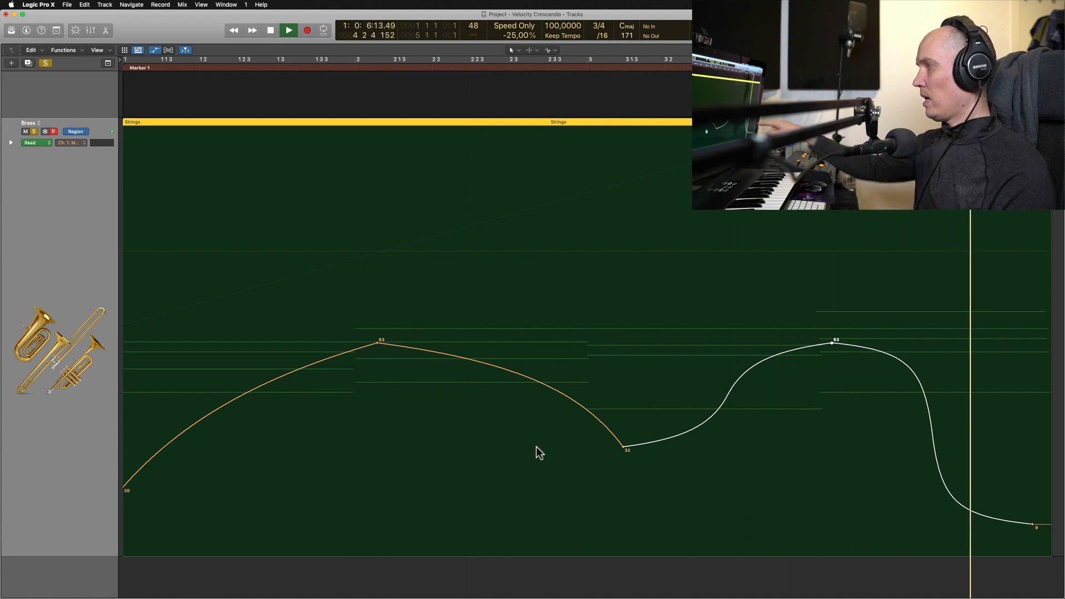
{"action": "key", "text": "space"}
{"action": "key", "text": "Return"}
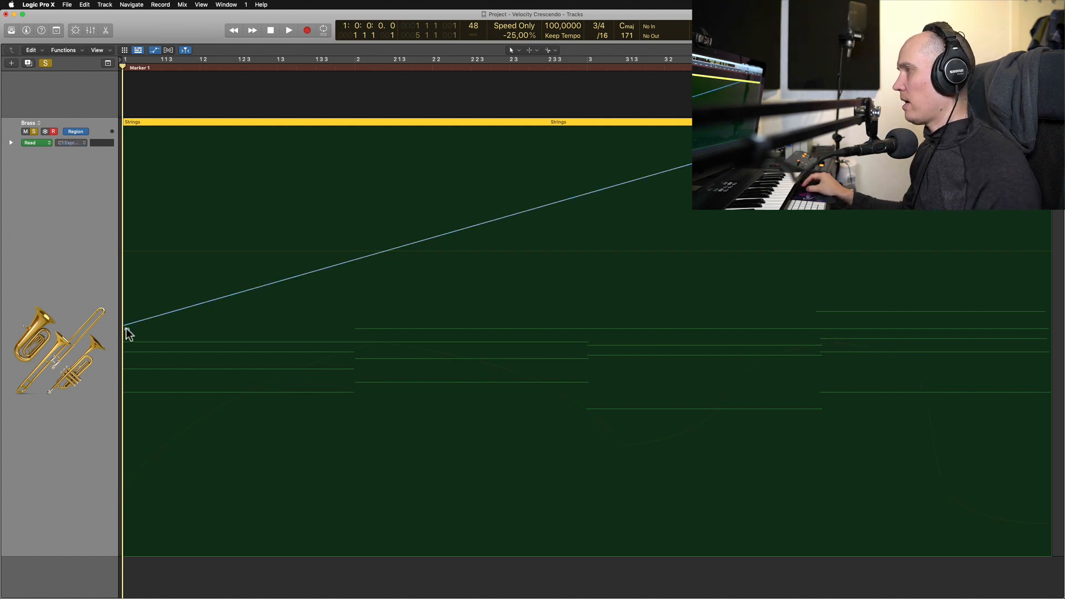
Raise the starting point of the Brass region's Expression automation to 127.
{"action": "left_click_drag", "start_coordinate": [127, 325], "coordinate": [128, 131]}
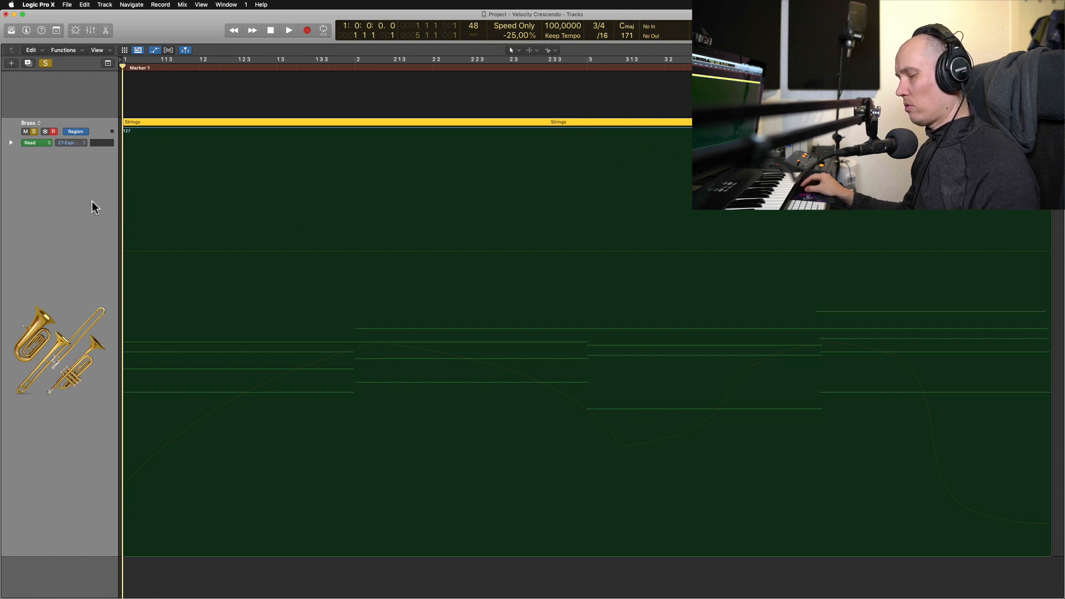
{"action": "left_click", "coordinate": [230, 262]}
{"action": "left_click", "coordinate": [319, 271]}
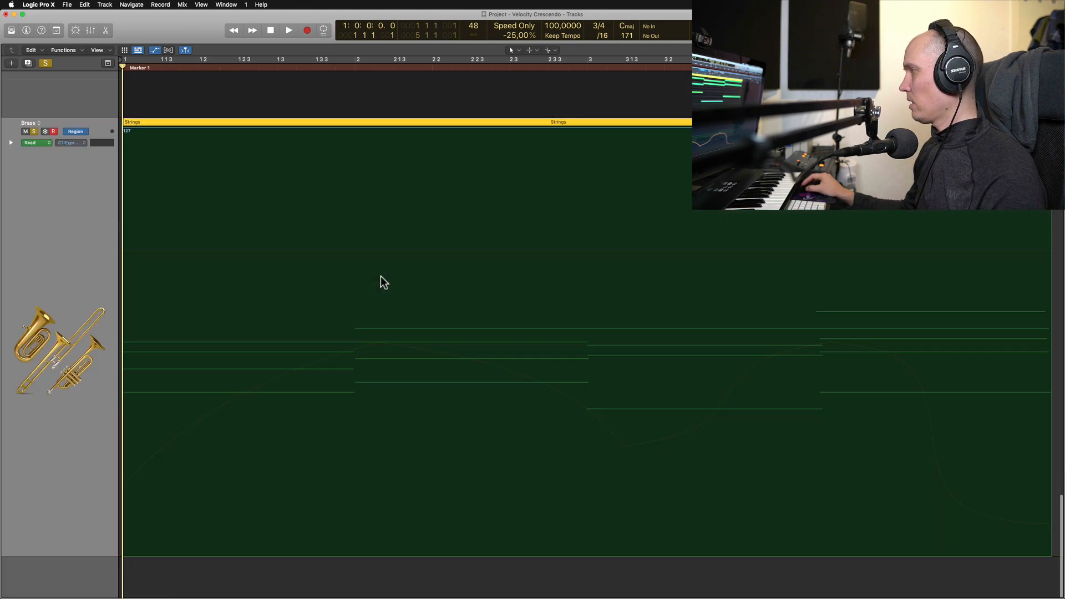
Display the Brass region's modulation automation in place of Expression and play it from the beginning.
{"action": "left_click", "coordinate": [327, 278]}
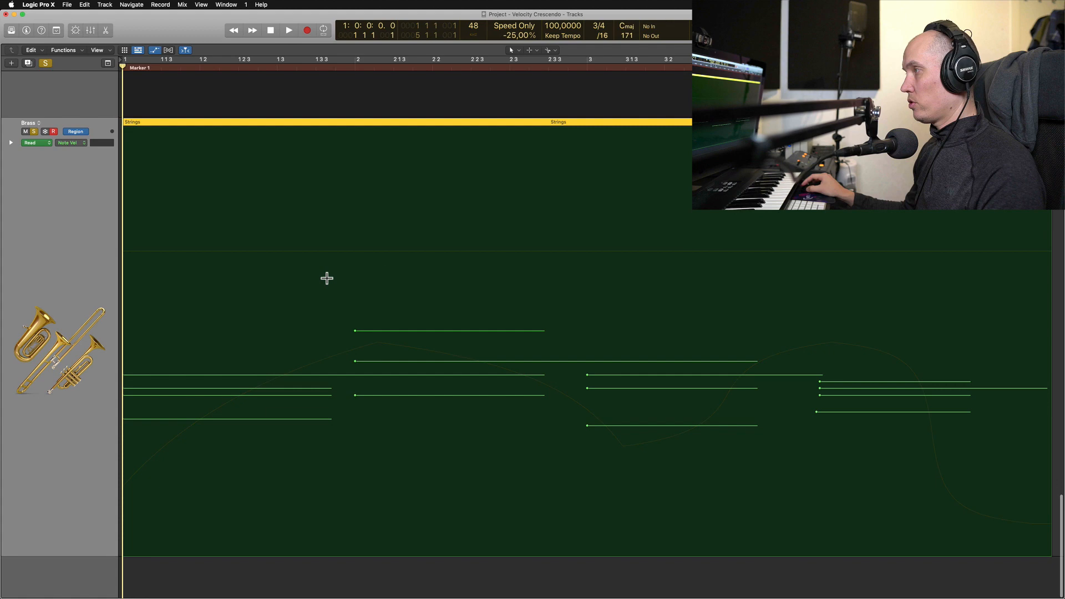
{"action": "left_click", "coordinate": [297, 282]}
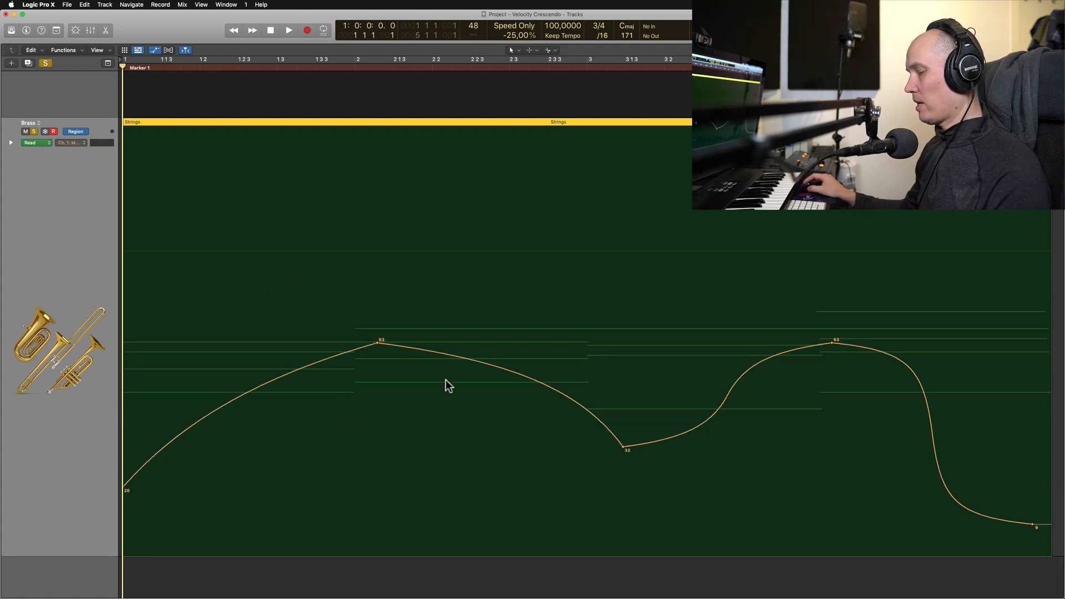
{"action": "key", "text": "space"}
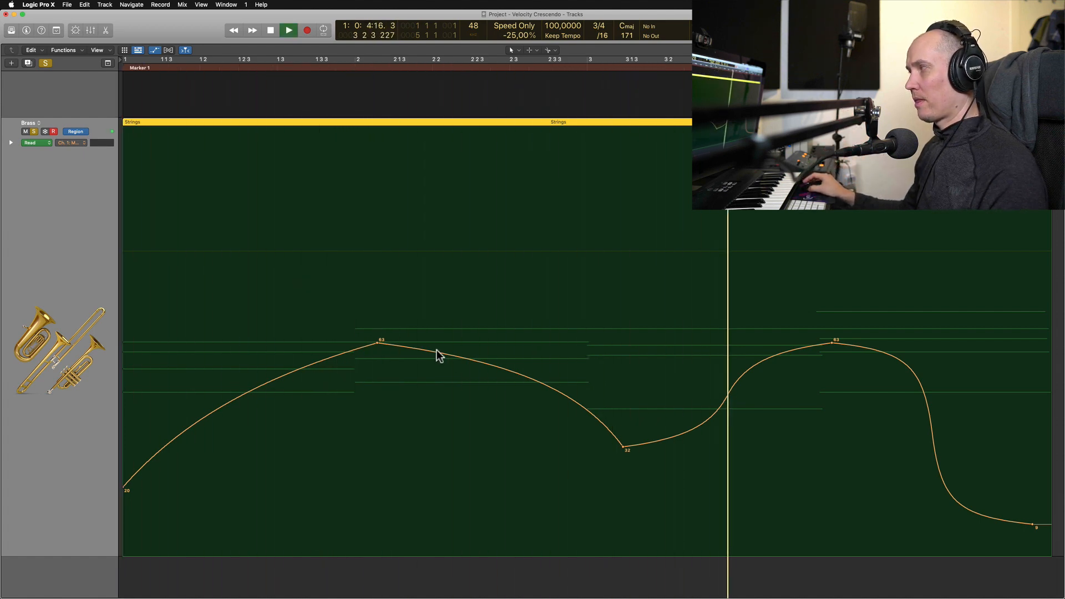
{"action": "key", "text": "space"}
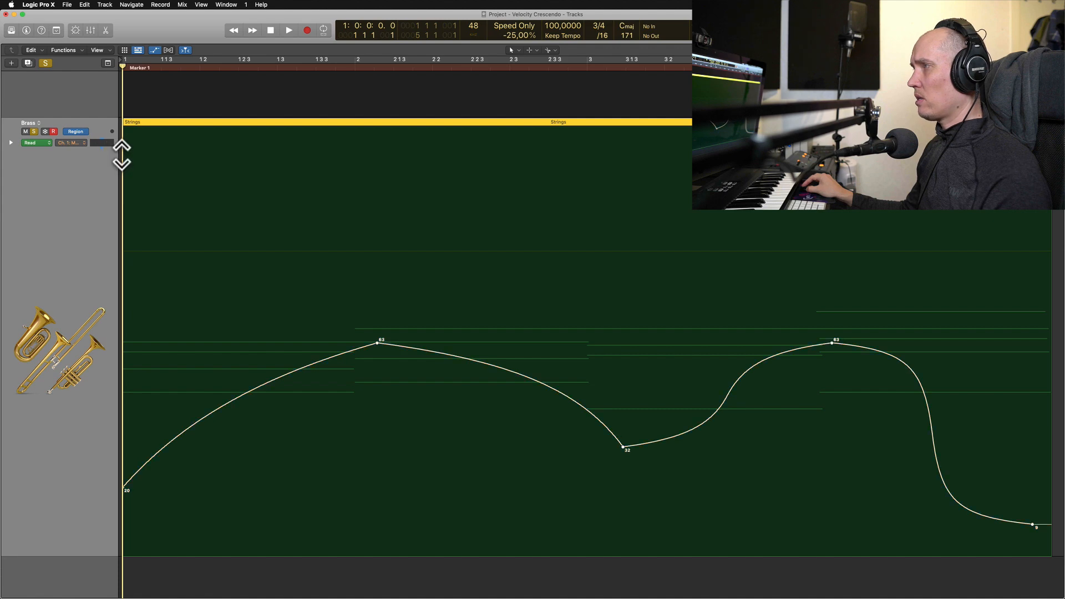
Raise the Brass region's modulation curve overall, to peaks of about 104 and 108, and play it back.
{"action": "left_click_drag", "start_coordinate": [122, 154], "coordinate": [114, 97]}
{"action": "key", "text": "space"}
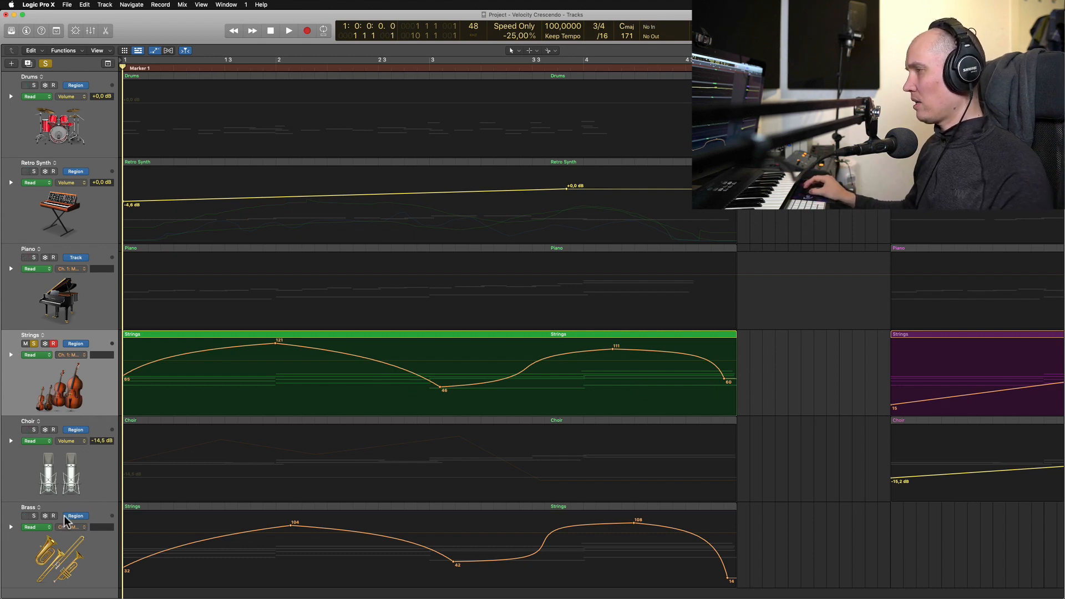
Solo the Brass track together with Strings, play both from the beginning, and return the playhead to the start.
{"action": "left_click", "coordinate": [34, 516]}
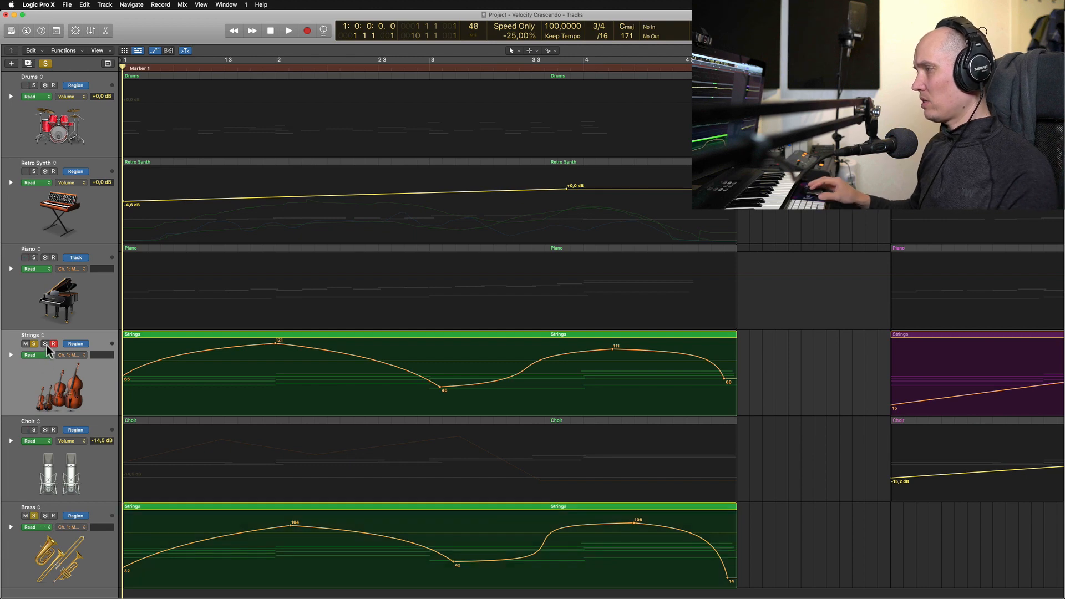
{"action": "key", "text": "space"}
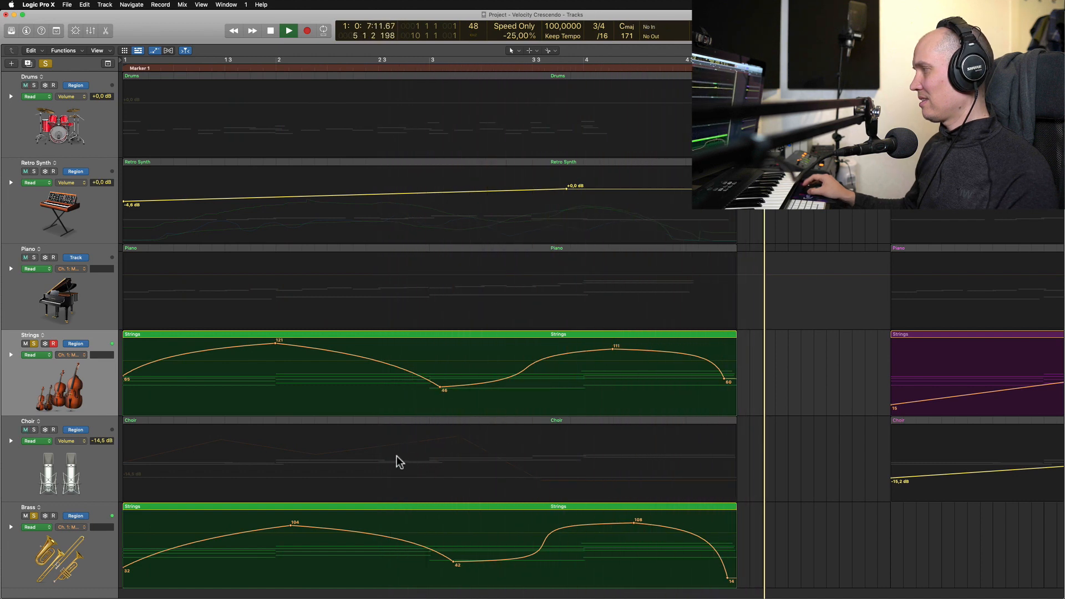
{"action": "key", "text": "space"}
{"action": "key", "text": "Return"}
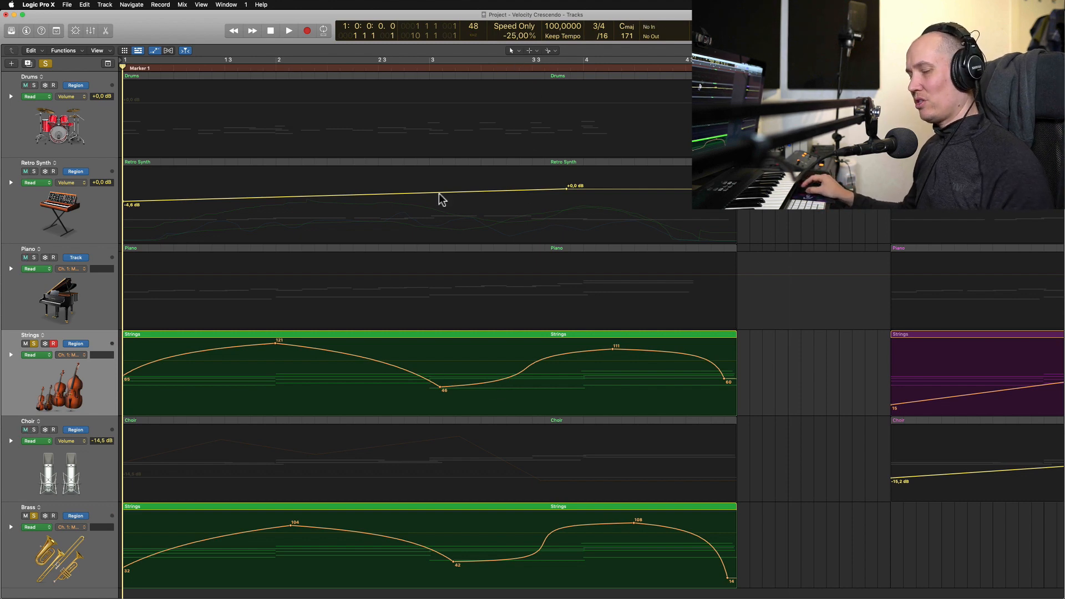
{"action": "left_click", "coordinate": [370, 367]}
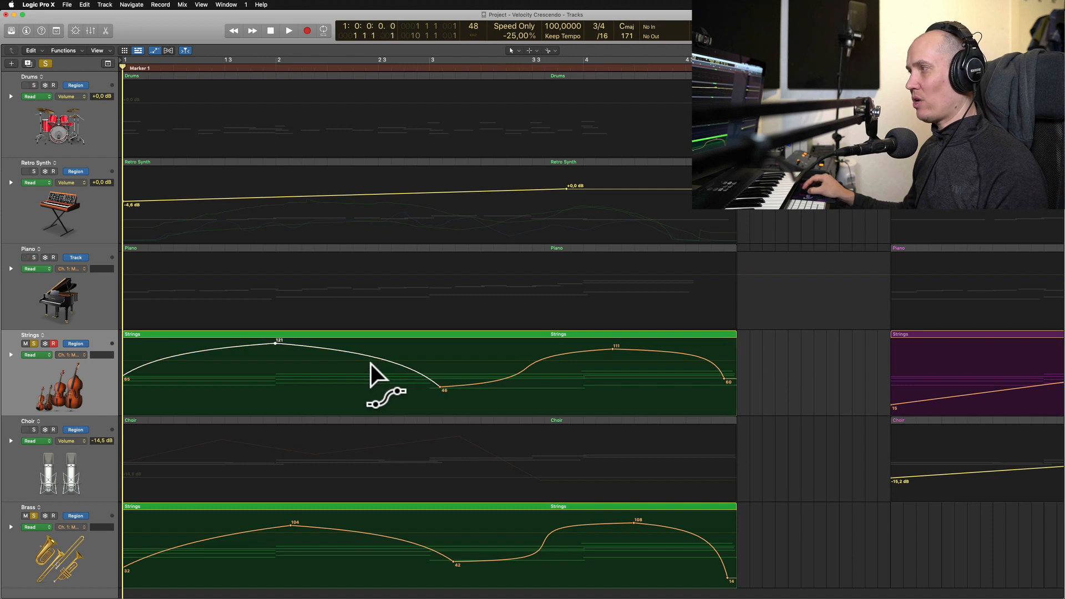